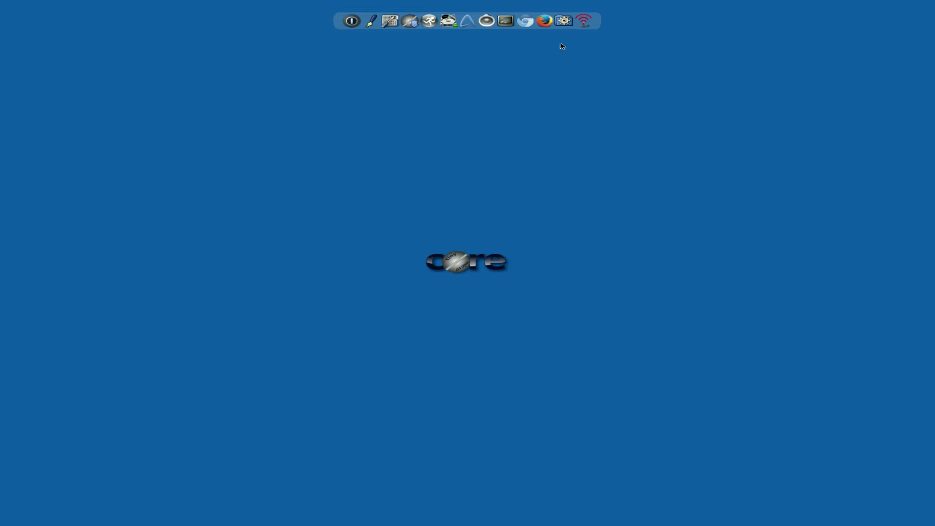
Open ROX-Filer on the home folder, show its hidden dotfiles, then close it
{"action": "left_click", "coordinate": [567, 17]}
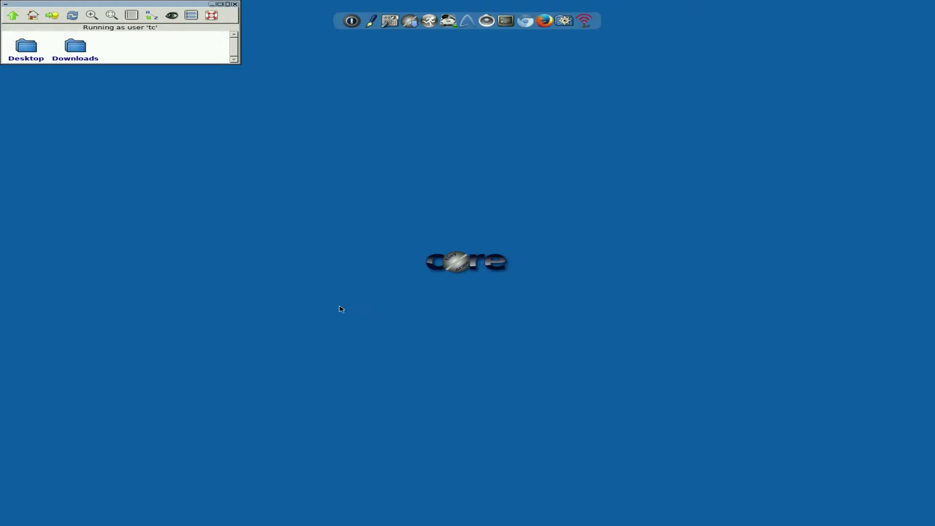
{"action": "left_click", "coordinate": [172, 15]}
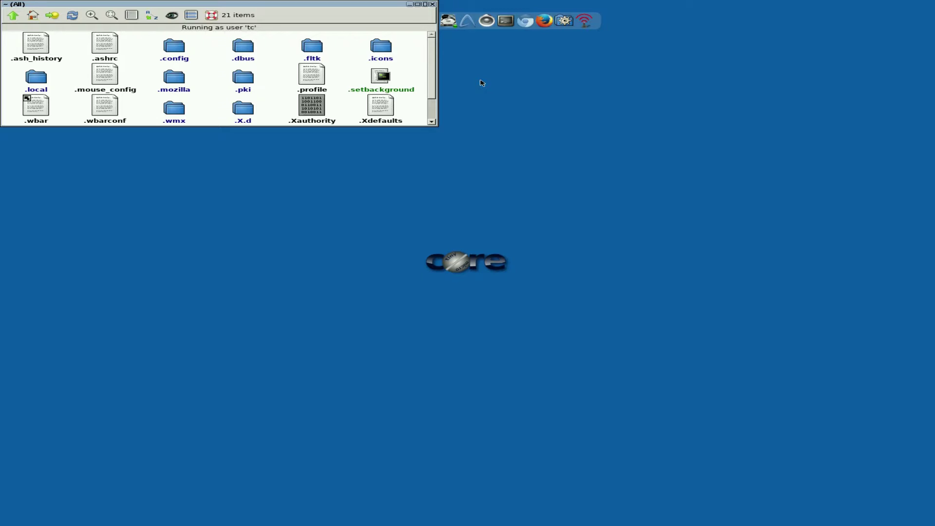
{"action": "left_click", "coordinate": [434, 4]}
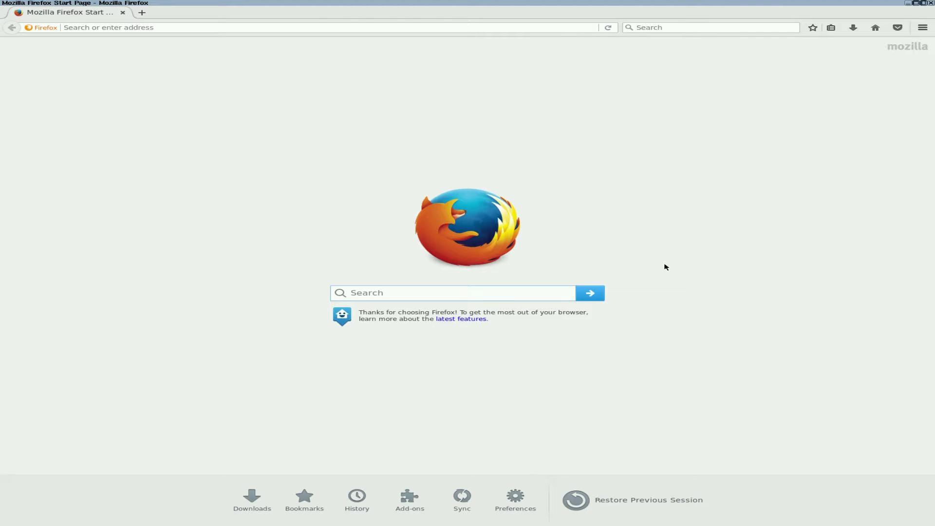
Search 'yout' from the Firefox start page and pick the youtube suggestion
{"action": "type", "text": "yout"}
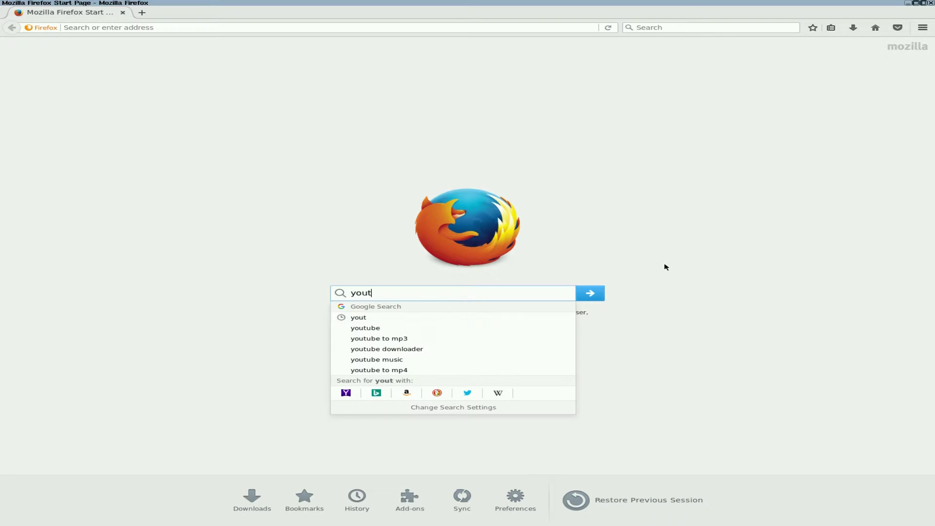
{"action": "left_click", "coordinate": [368, 327]}
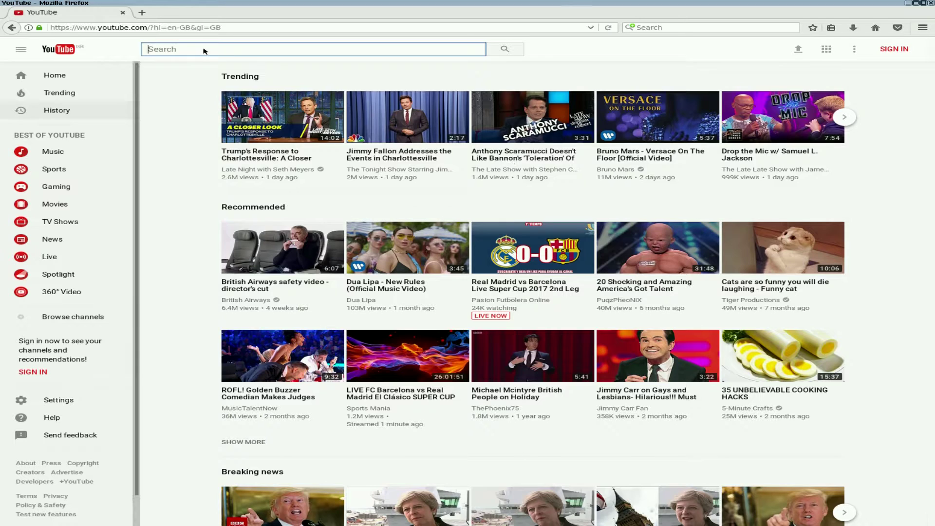
Search YouTube for sneekylinux and open the 'Xubuntu 16.10....Love the Mouse..' video
{"action": "type", "text": "sneeky"}
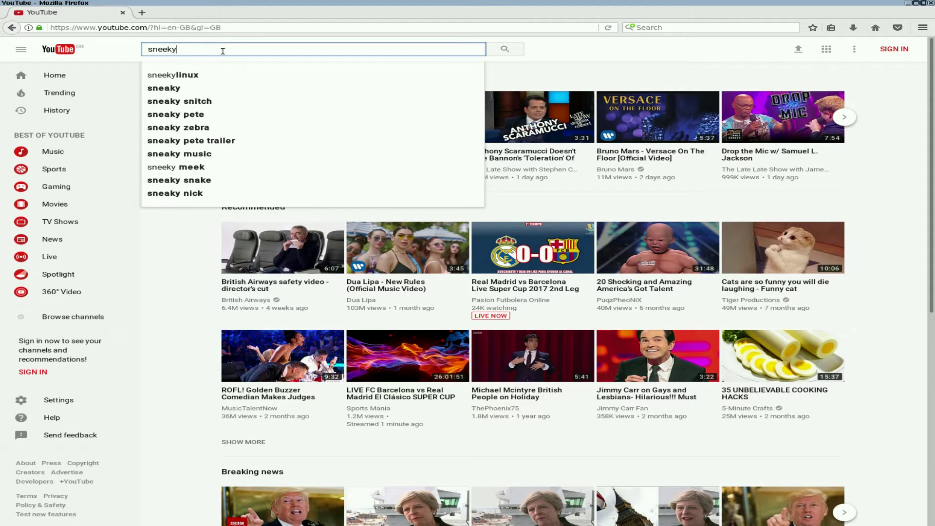
{"action": "left_click", "coordinate": [197, 77]}
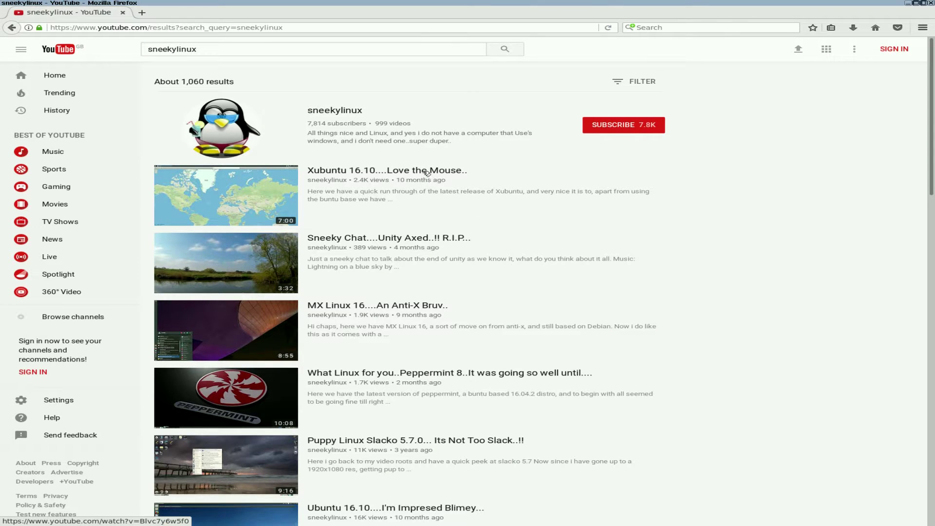
{"action": "left_click", "coordinate": [424, 173]}
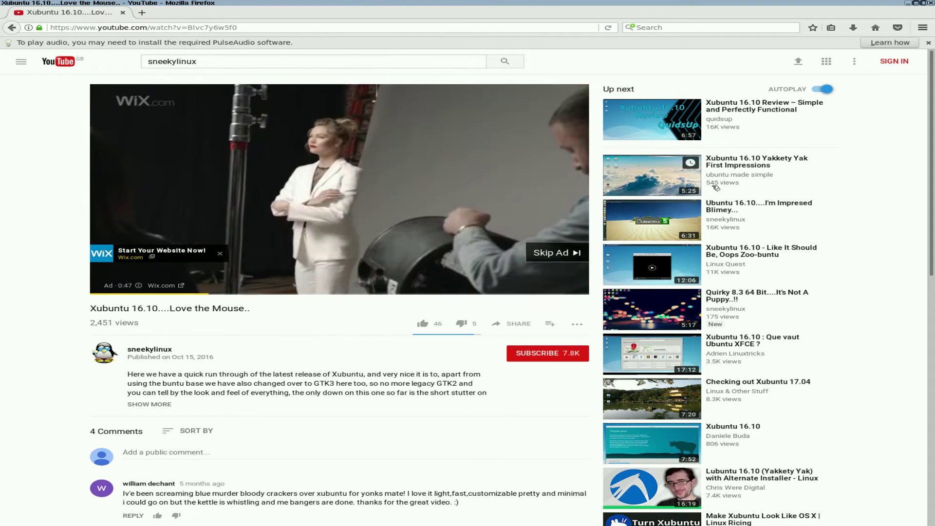
Skip the ad, switch to theater mode, seek to about 1:00, and check Quality settings unchanged
{"action": "left_click", "coordinate": [553, 258]}
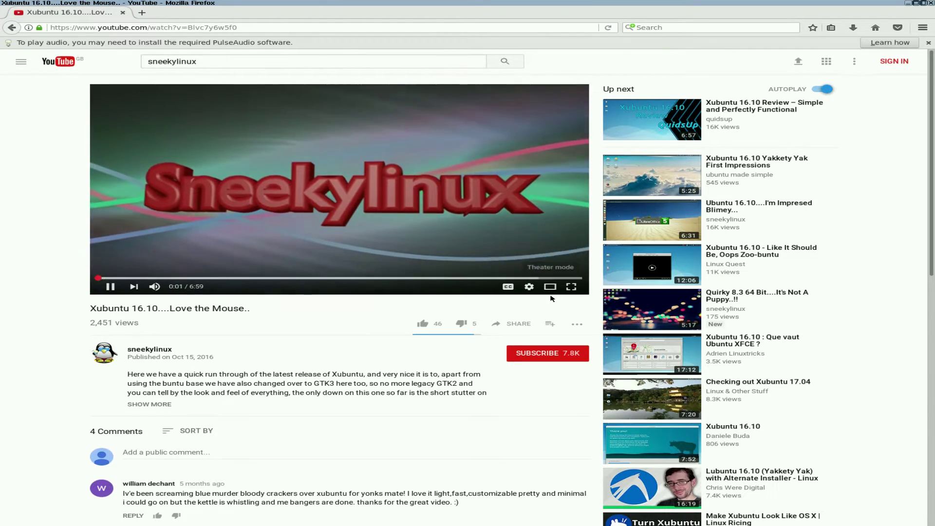
{"action": "left_click", "coordinate": [549, 287]}
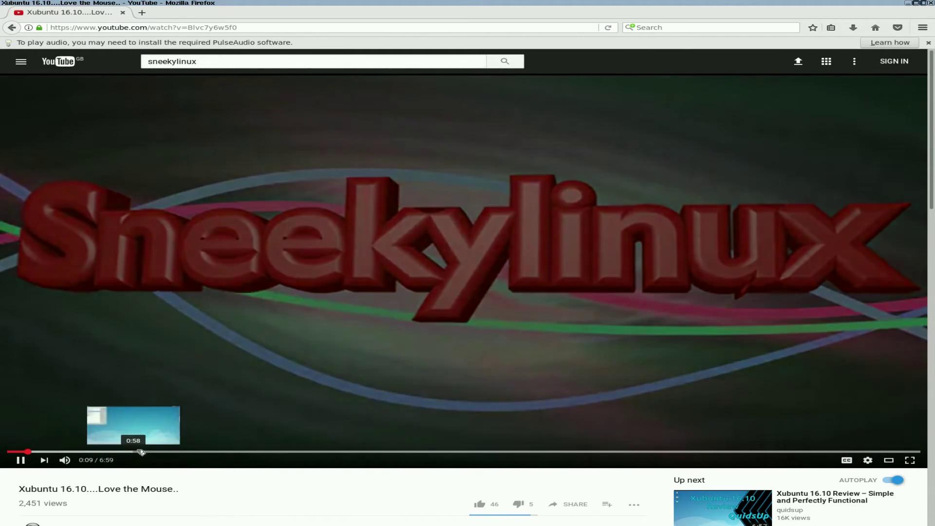
{"action": "left_click", "coordinate": [138, 451]}
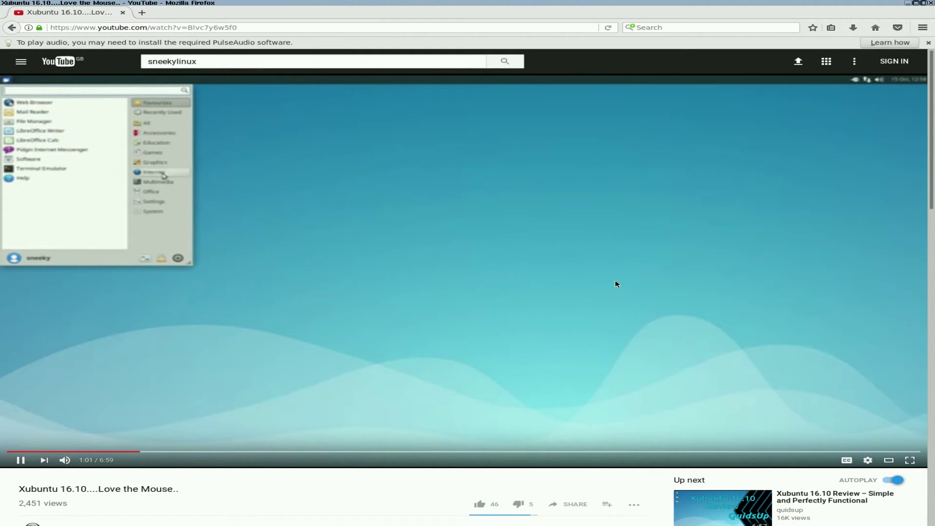
{"action": "left_click", "coordinate": [869, 460]}
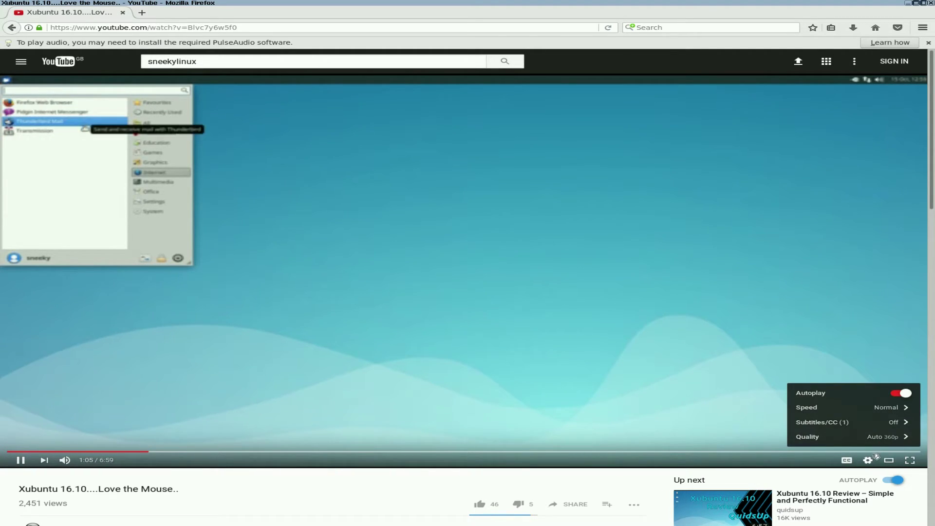
{"action": "left_click", "coordinate": [876, 437]}
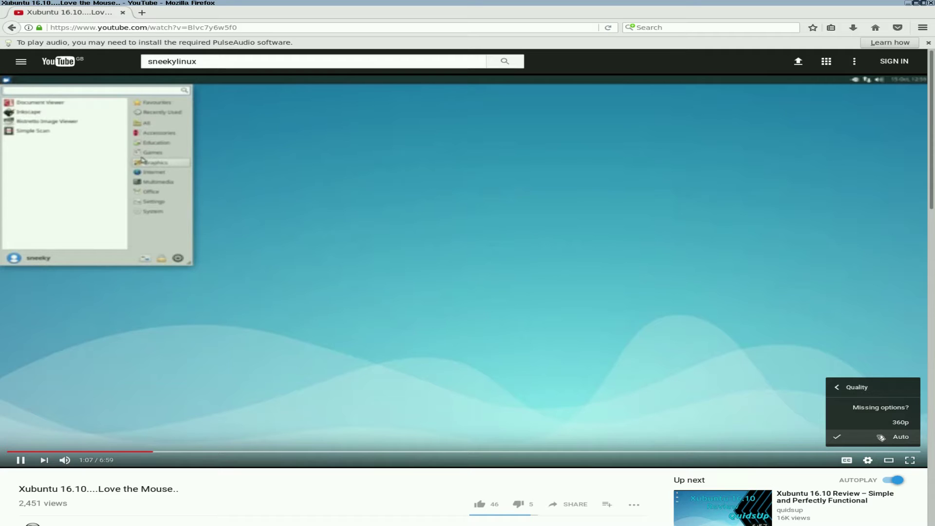
{"action": "left_click", "coordinate": [701, 365]}
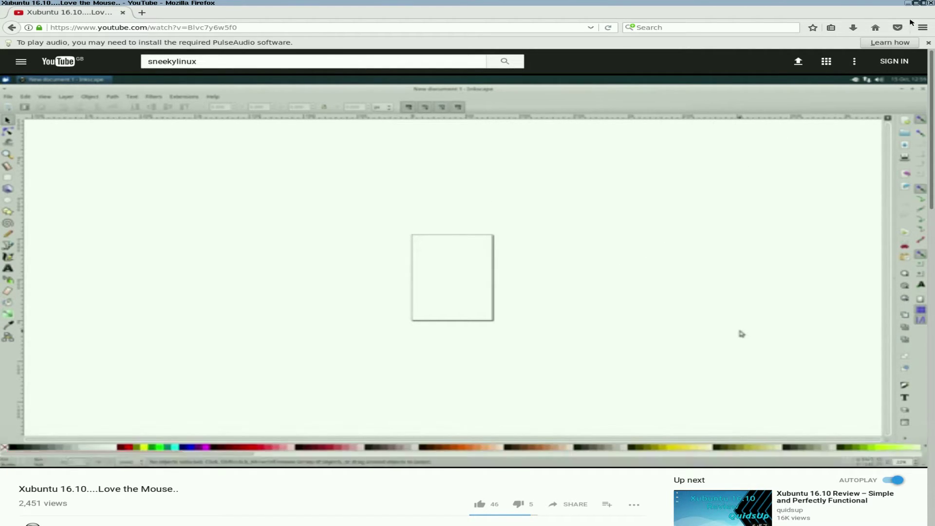
Close the Firefox window
{"action": "left_click", "coordinate": [931, 4]}
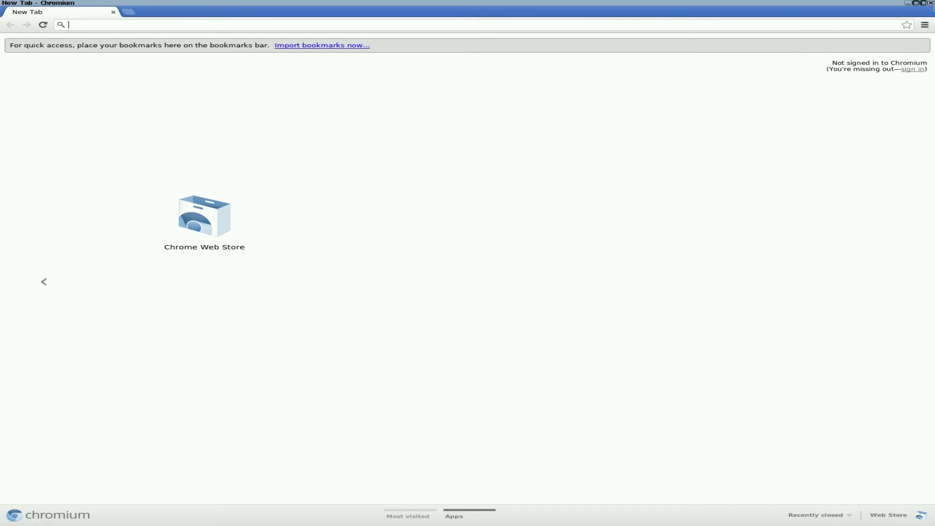
{"action": "left_click", "coordinate": [931, 3]}
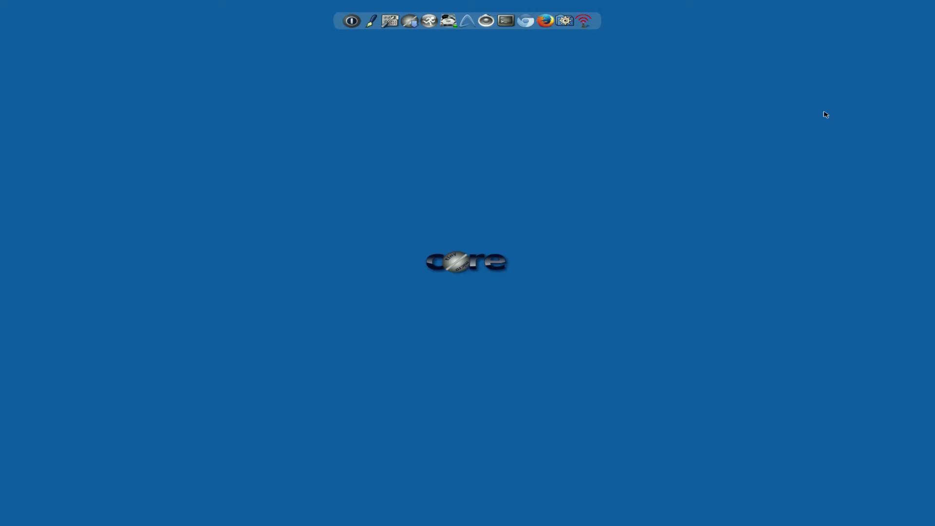
{"action": "left_click", "coordinate": [496, 16]}
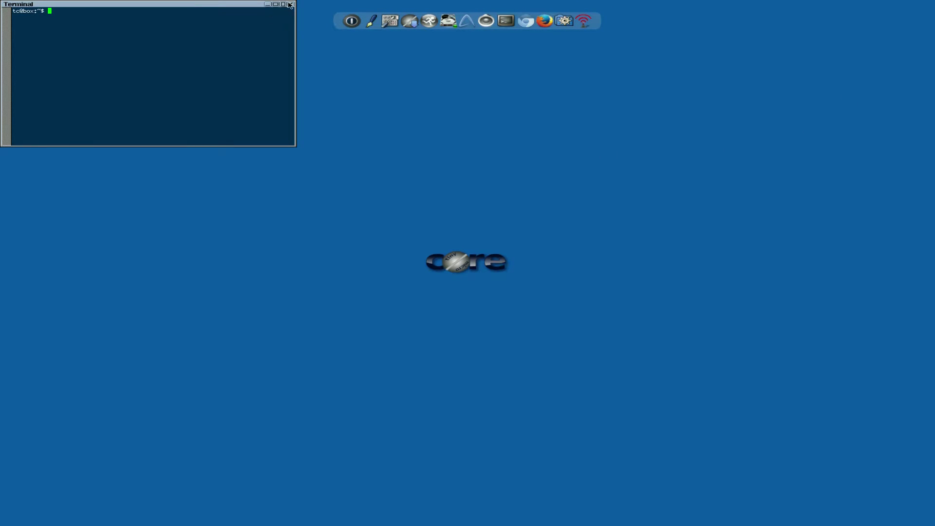
{"action": "left_click", "coordinate": [290, 3]}
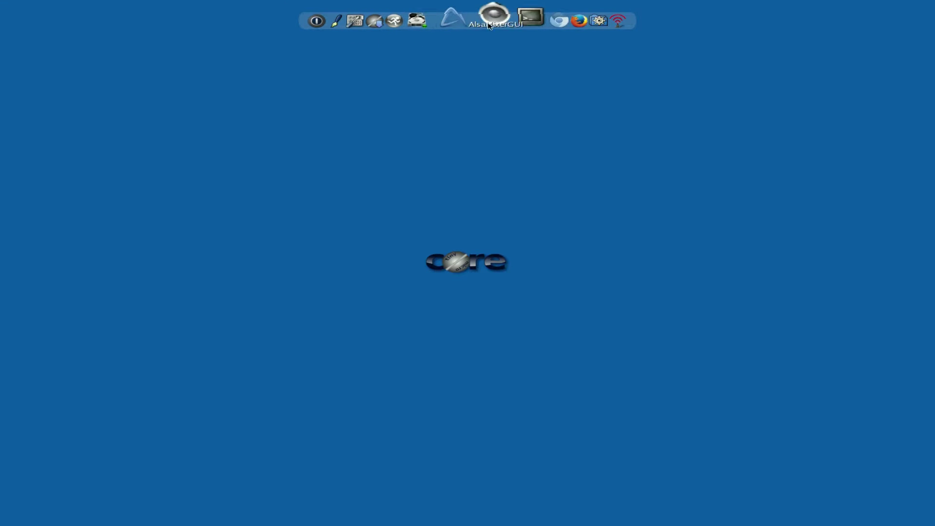
{"action": "left_click", "coordinate": [487, 20]}
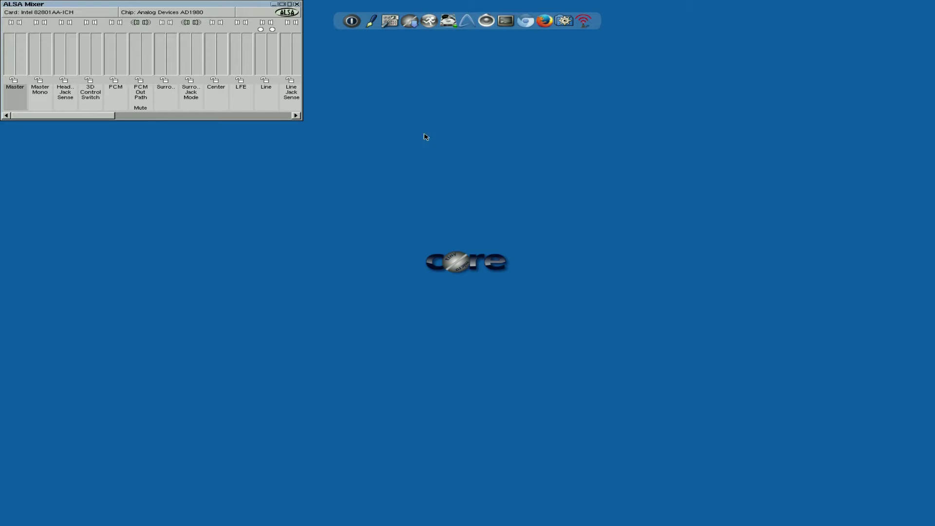
{"action": "left_click", "coordinate": [297, 4]}
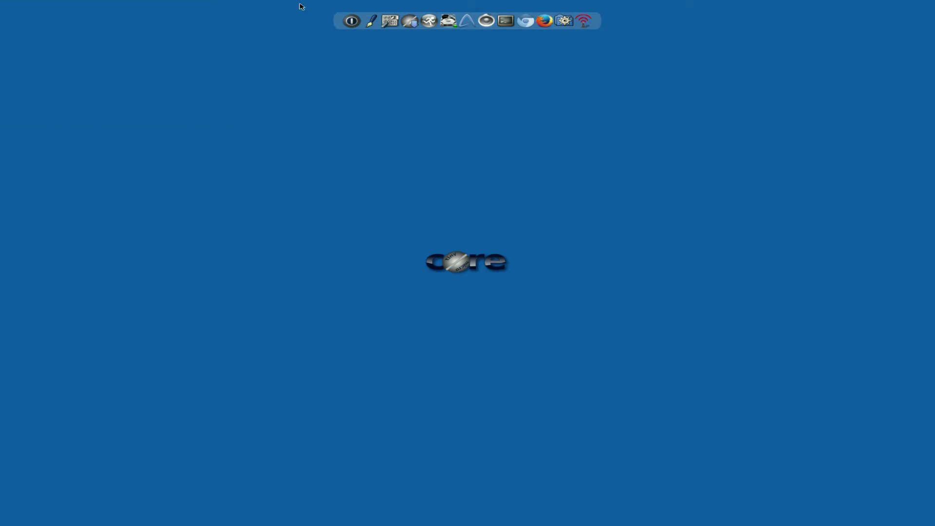
{"action": "left_click", "coordinate": [472, 17]}
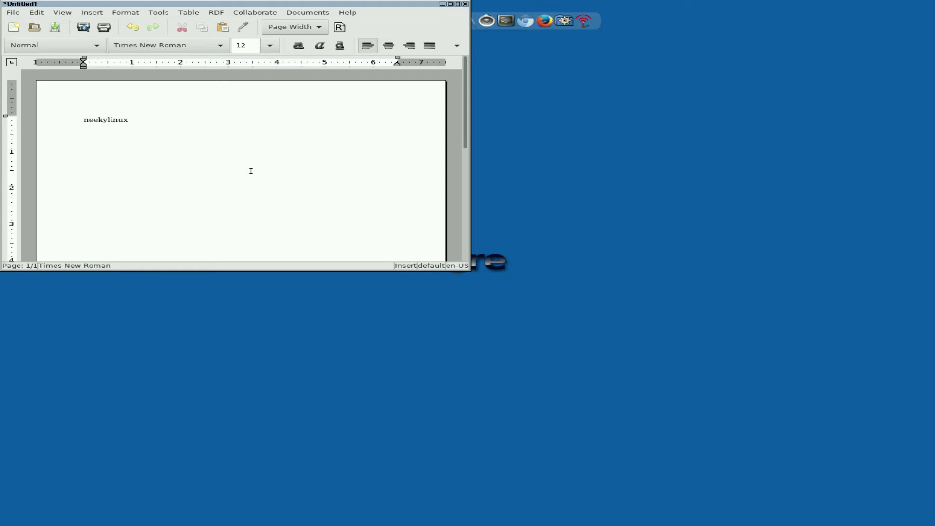
{"action": "key", "text": "Return"}
{"action": "type", "text": "sneekylinux"}
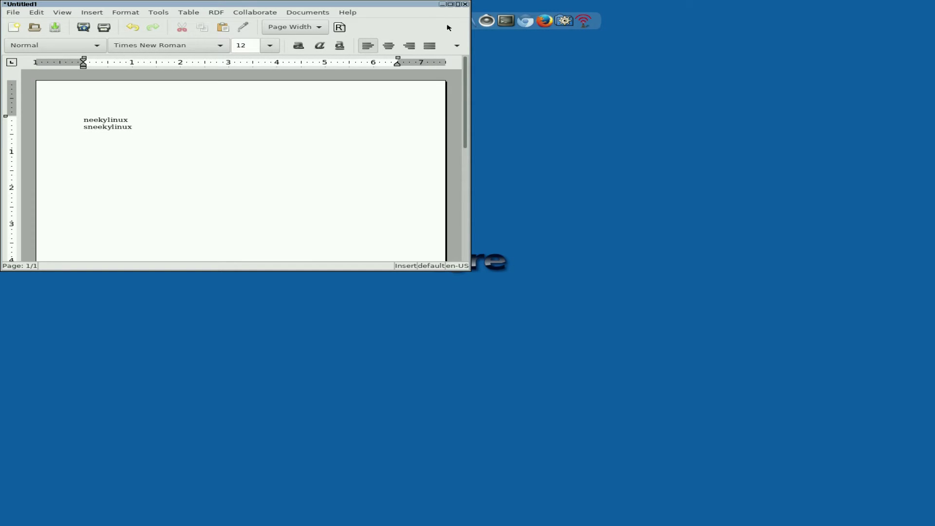
{"action": "left_click", "coordinate": [465, 4]}
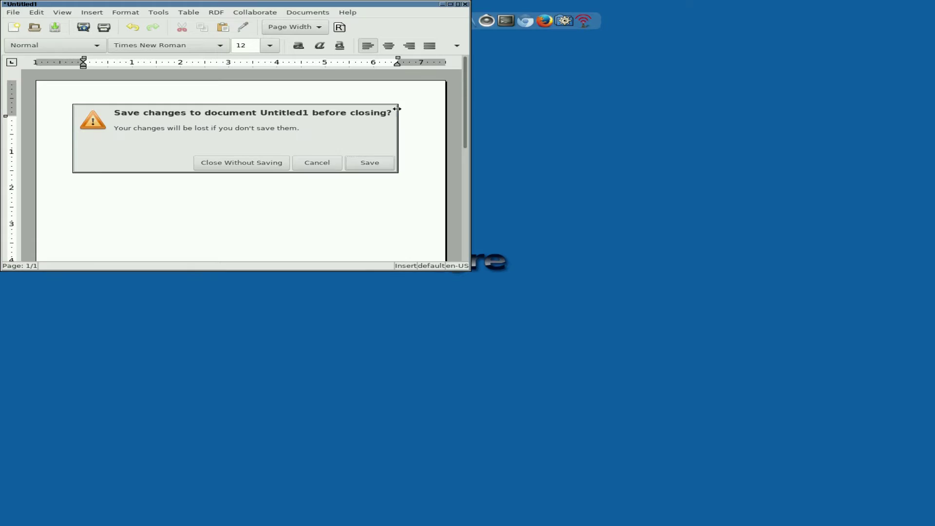
{"action": "left_click", "coordinate": [250, 162]}
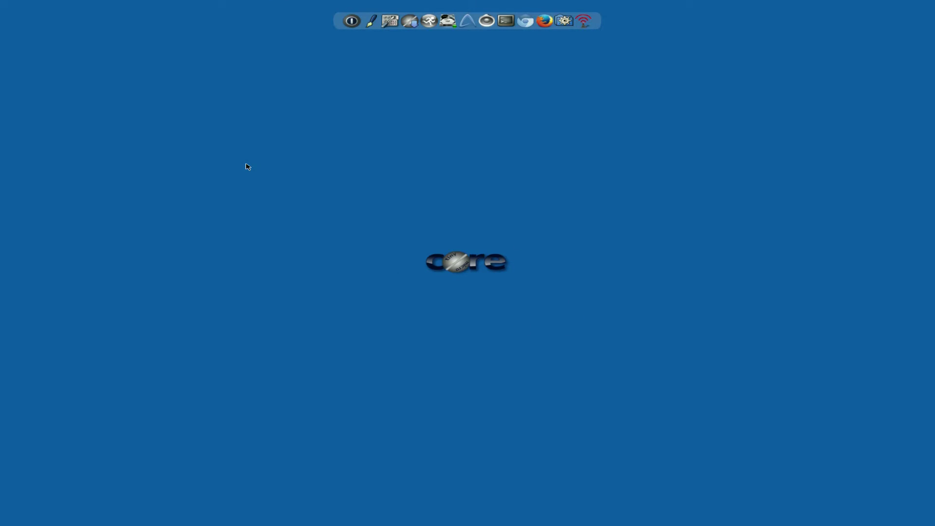
{"action": "left_click", "coordinate": [453, 18]}
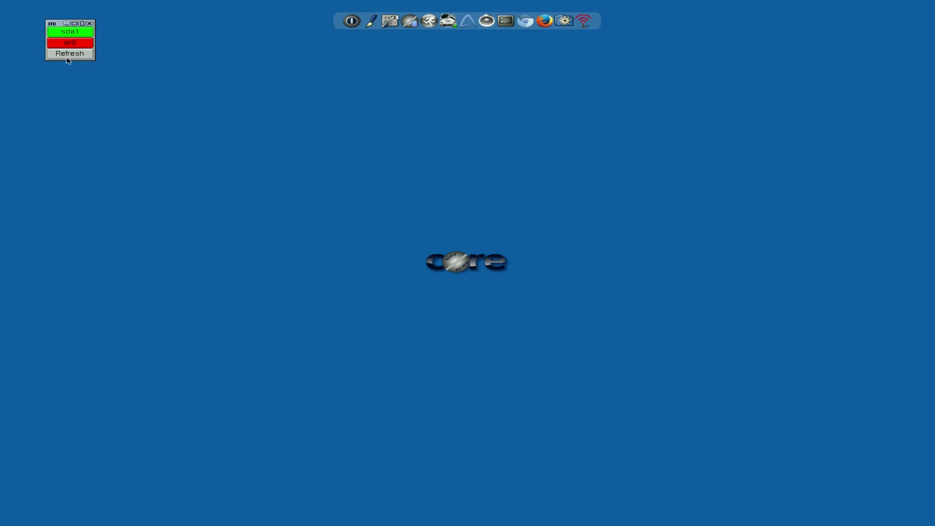
{"action": "left_click", "coordinate": [89, 24]}
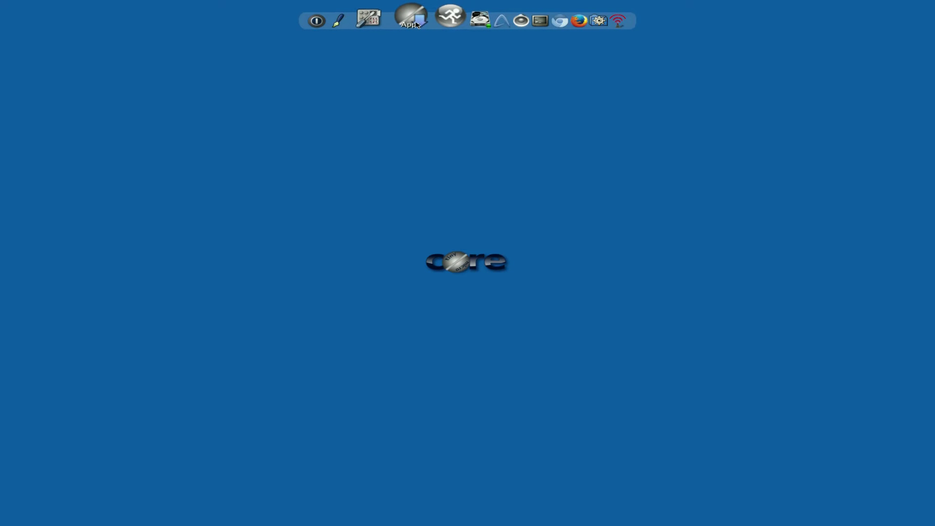
Launch Apps, centre its window, and switch it to browsing the remote extension repository
{"action": "left_click", "coordinate": [416, 23]}
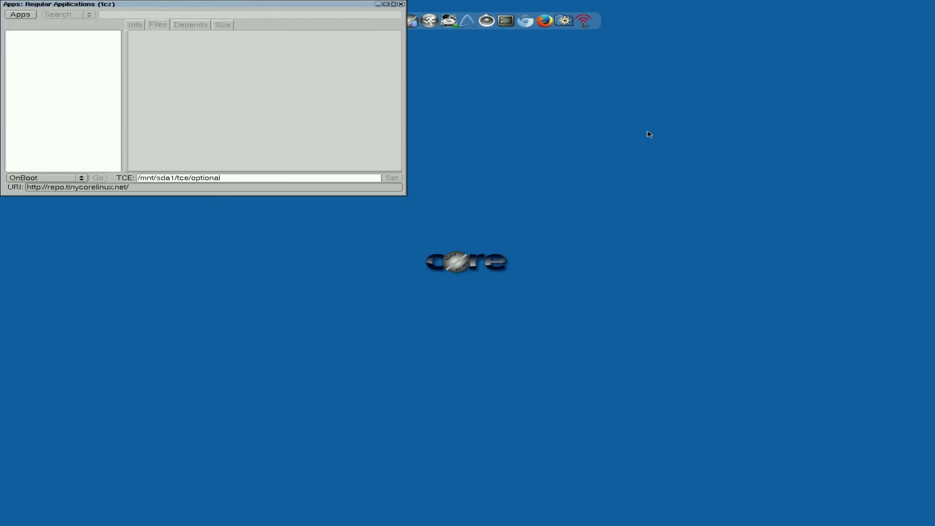
{"action": "left_click_drag", "start_coordinate": [103, 6], "coordinate": [324, 73]}
{"action": "left_click", "coordinate": [246, 81]}
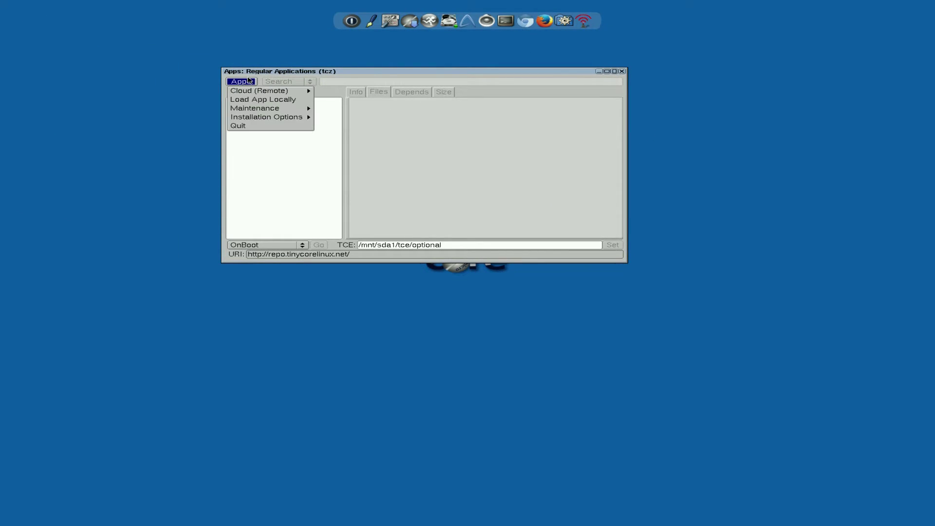
{"action": "mouse_move", "coordinate": [254, 92]}
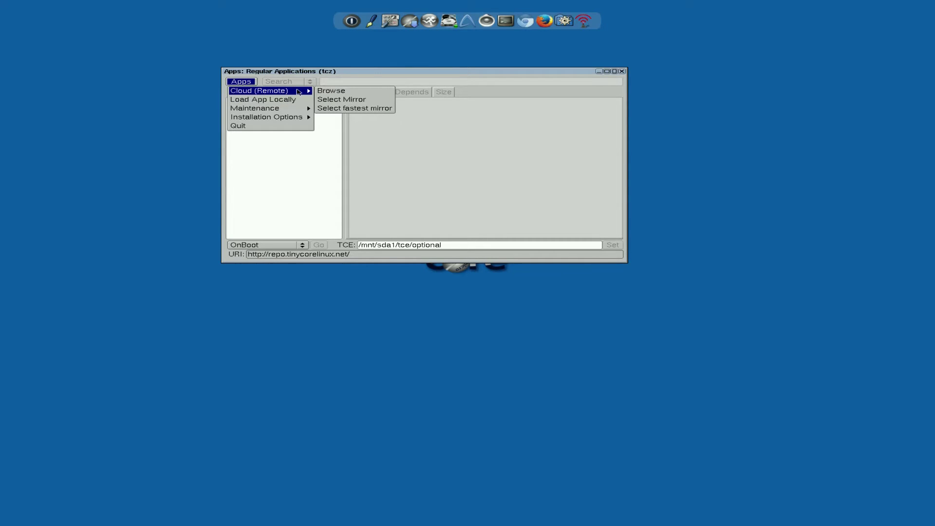
{"action": "left_click", "coordinate": [341, 91]}
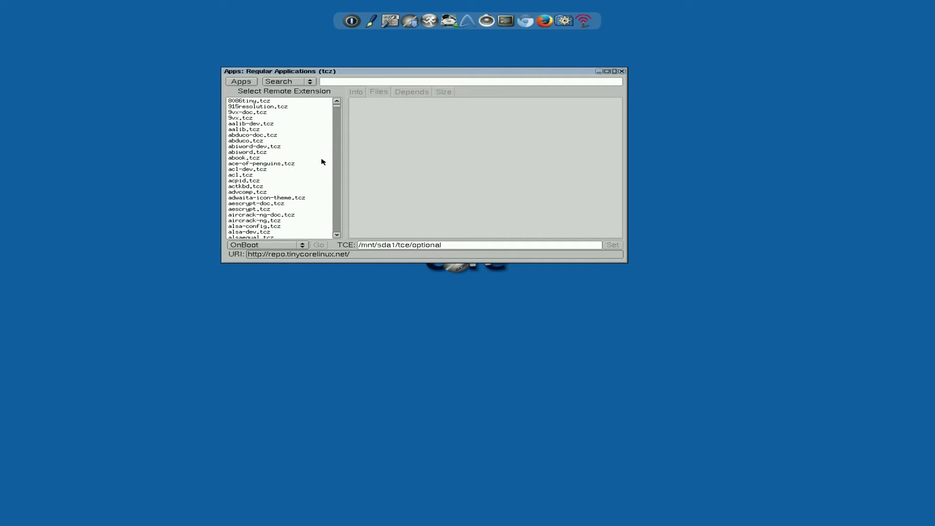
Scroll the remote extension list down to rhythmbox.tcz and select it to show its info
{"action": "scroll", "coordinate": [321, 165], "scroll_direction": "down", "scroll_amount": 3}
{"action": "scroll", "coordinate": [321, 164], "scroll_direction": "down", "scroll_amount": 5}
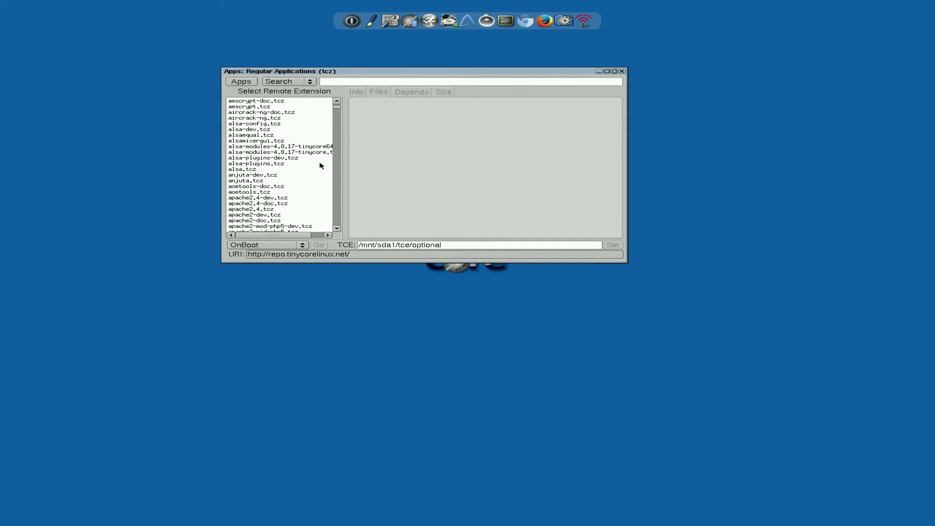
{"action": "left_click_drag", "start_coordinate": [337, 104], "coordinate": [328, 133]}
{"action": "scroll", "coordinate": [287, 174], "scroll_direction": "down", "scroll_amount": 3}
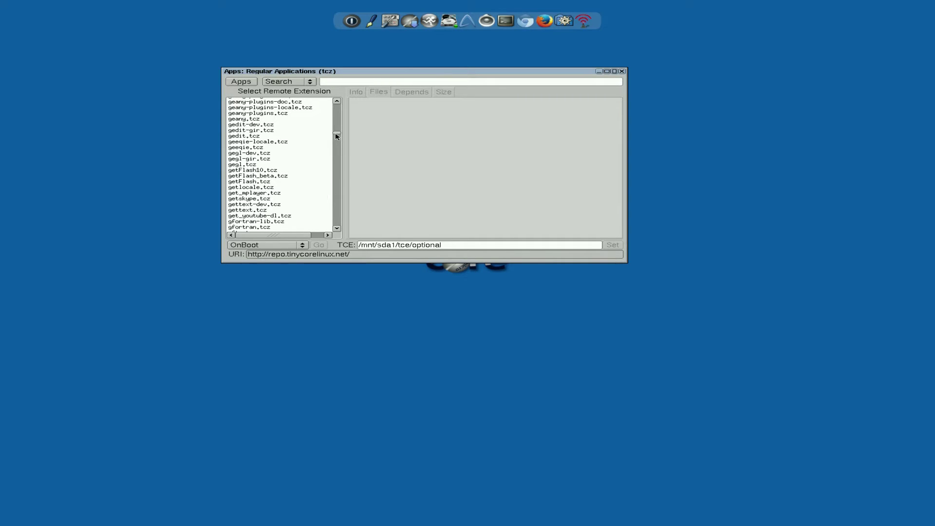
{"action": "left_click_drag", "start_coordinate": [338, 137], "coordinate": [315, 203]}
{"action": "scroll", "coordinate": [292, 197], "scroll_direction": "up", "scroll_amount": 1}
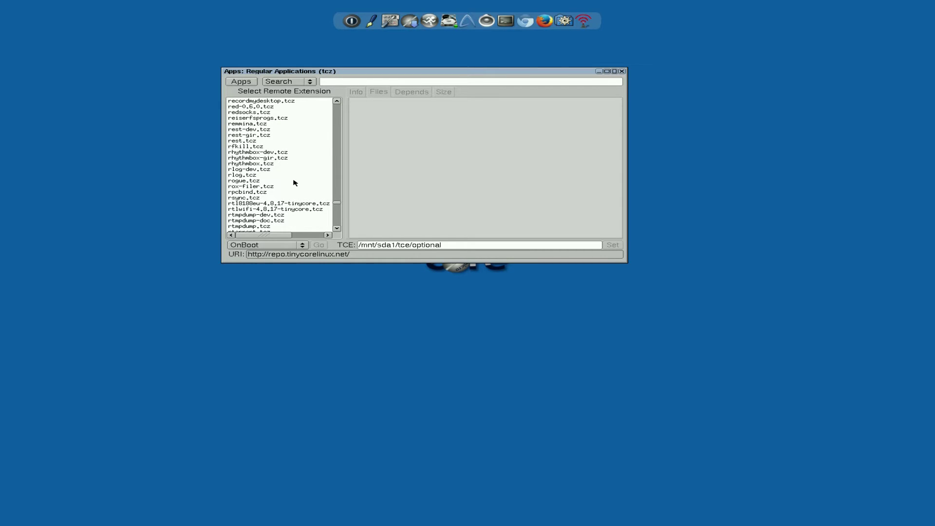
{"action": "left_click", "coordinate": [247, 165]}
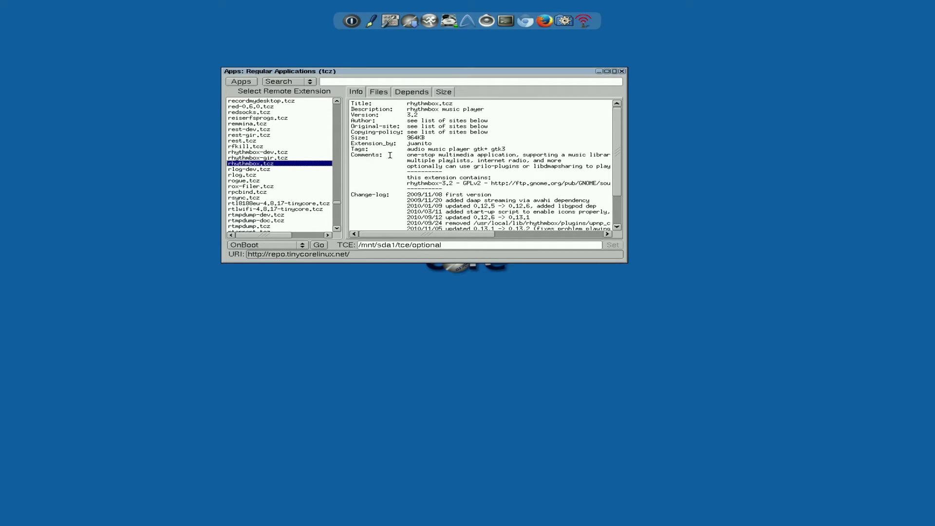
Install rhythmbox.tcz with Go, then dismiss a stray desktop menu
{"action": "left_click", "coordinate": [320, 245]}
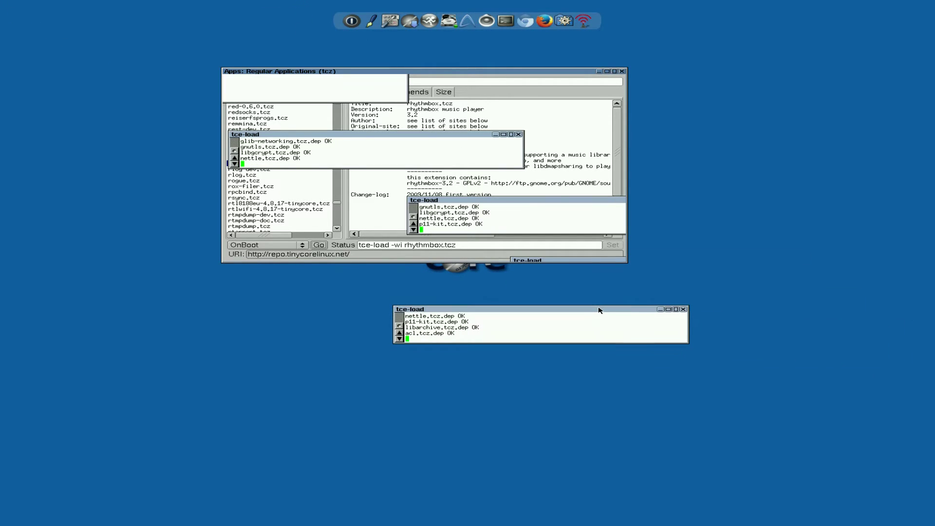
{"action": "right_click", "coordinate": [882, 236]}
{"action": "left_click", "coordinate": [830, 188]}
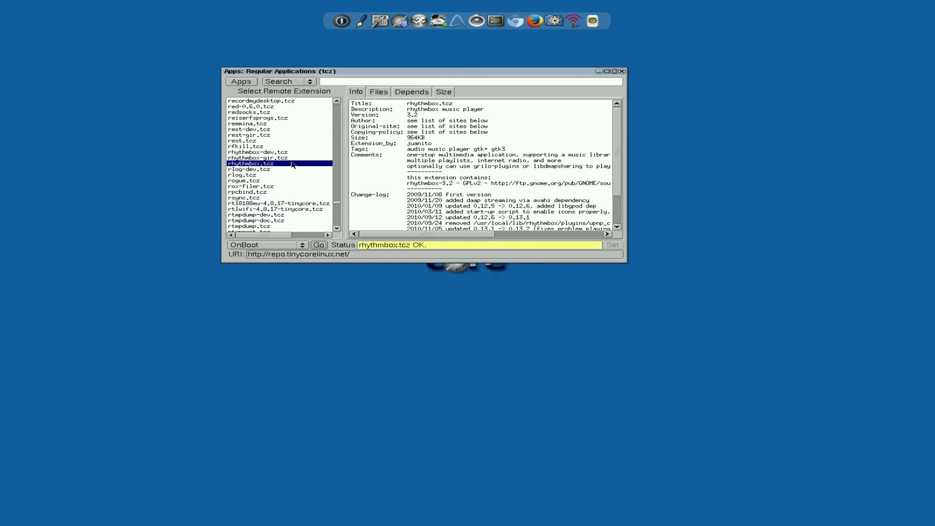
Close the Apps window, launch Rhythmbox from the wbar, then close Rhythmbox again
{"action": "left_click", "coordinate": [621, 71]}
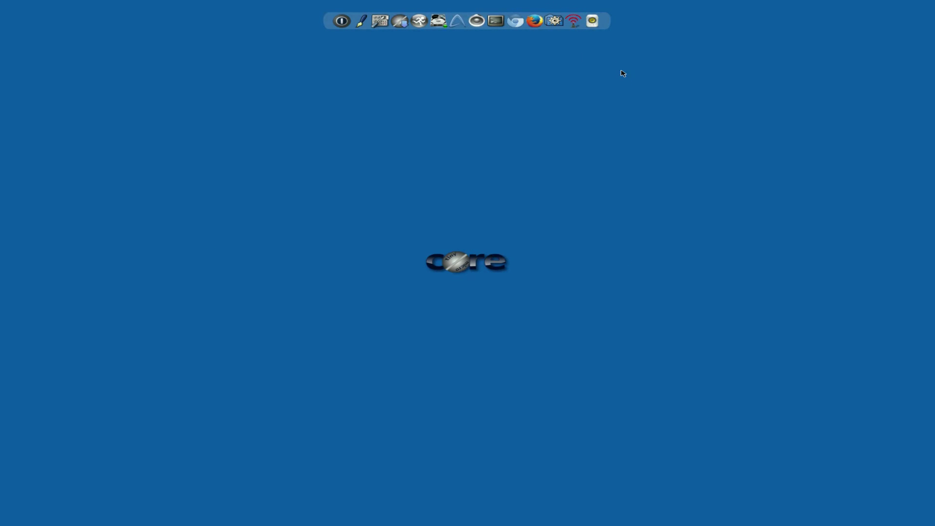
{"action": "left_click", "coordinate": [598, 16]}
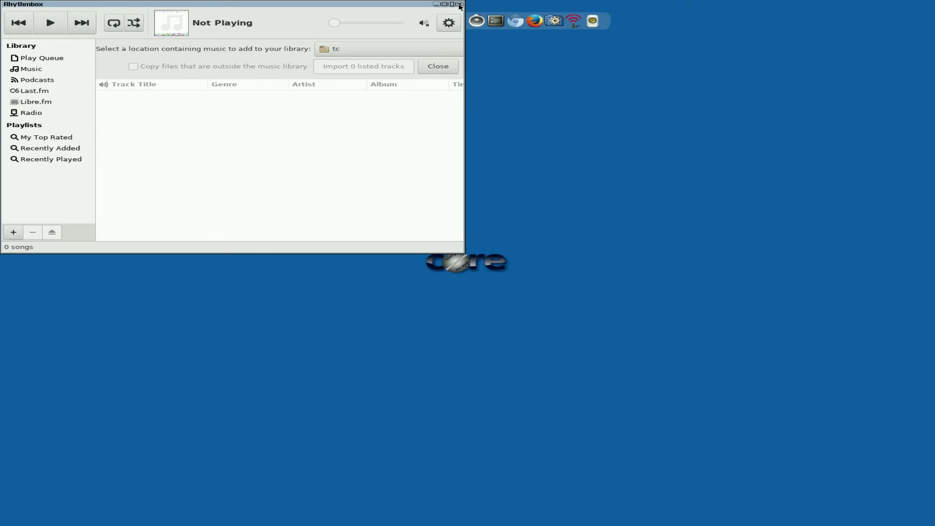
{"action": "left_click", "coordinate": [460, 5]}
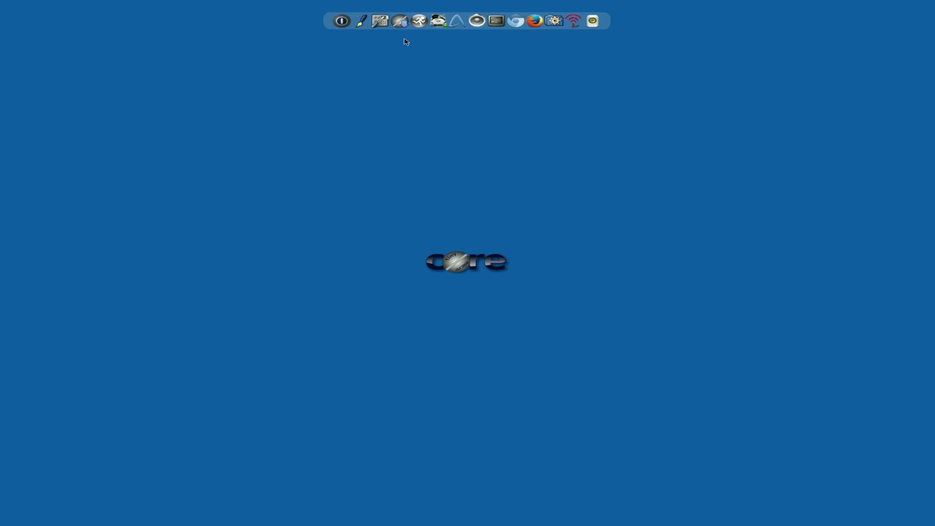
{"action": "left_click", "coordinate": [403, 22]}
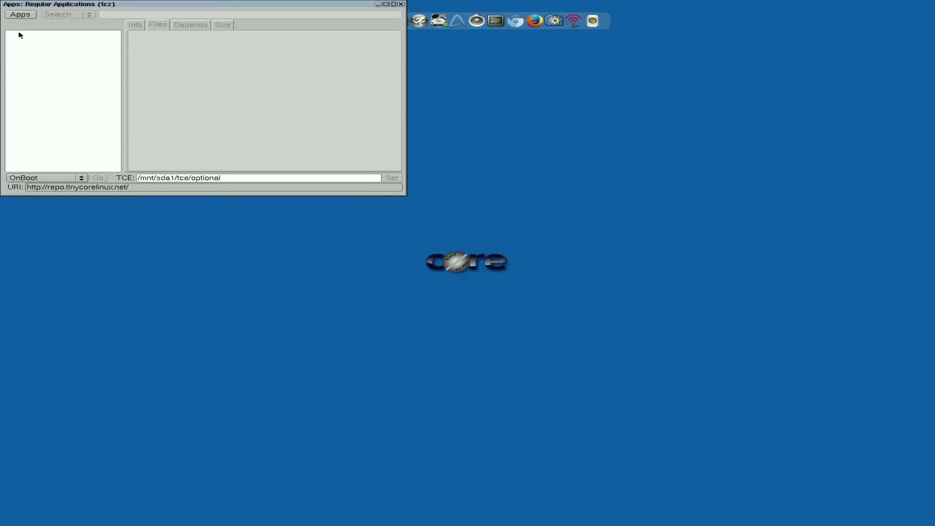
{"action": "left_click", "coordinate": [35, 16]}
{"action": "mouse_move", "coordinate": [43, 26]}
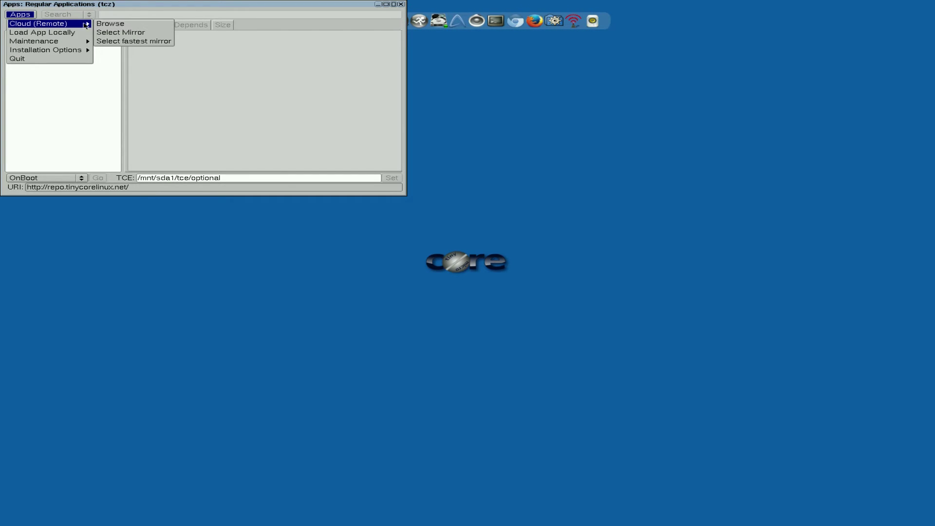
{"action": "left_click", "coordinate": [119, 24]}
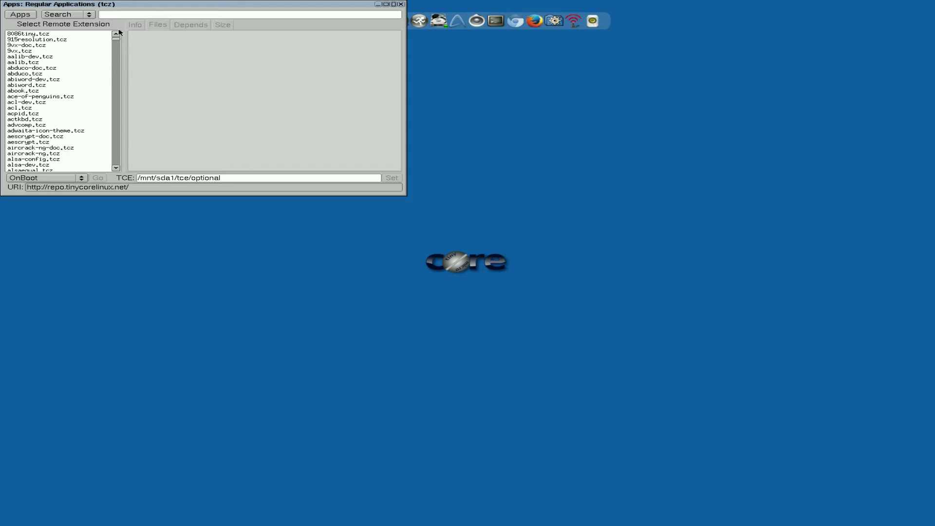
{"action": "left_click_drag", "start_coordinate": [116, 41], "coordinate": [108, 137]}
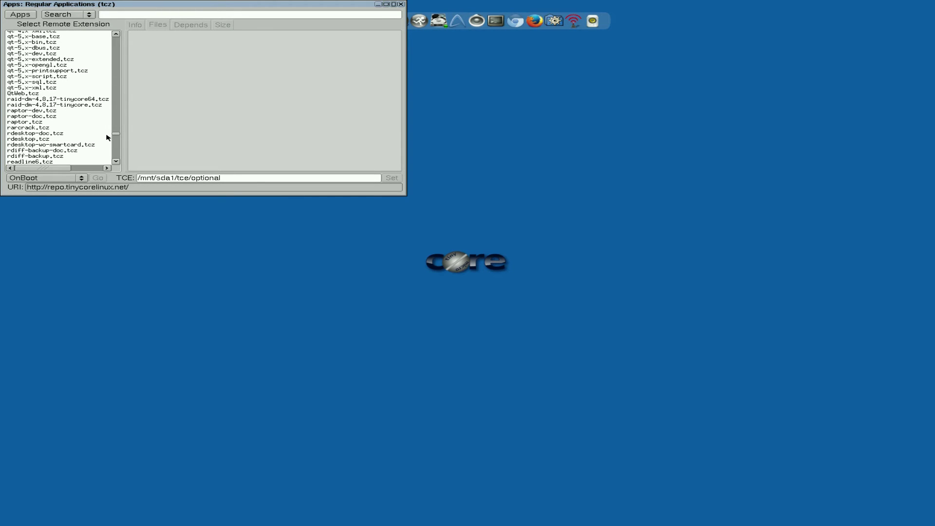
{"action": "left_click", "coordinate": [20, 139]}
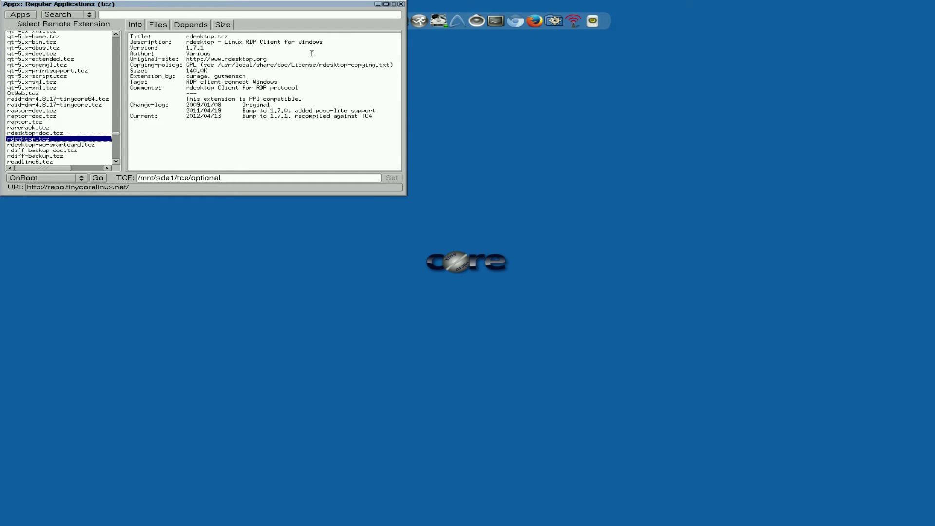
{"action": "scroll", "coordinate": [73, 102], "scroll_direction": "down", "scroll_amount": 4}
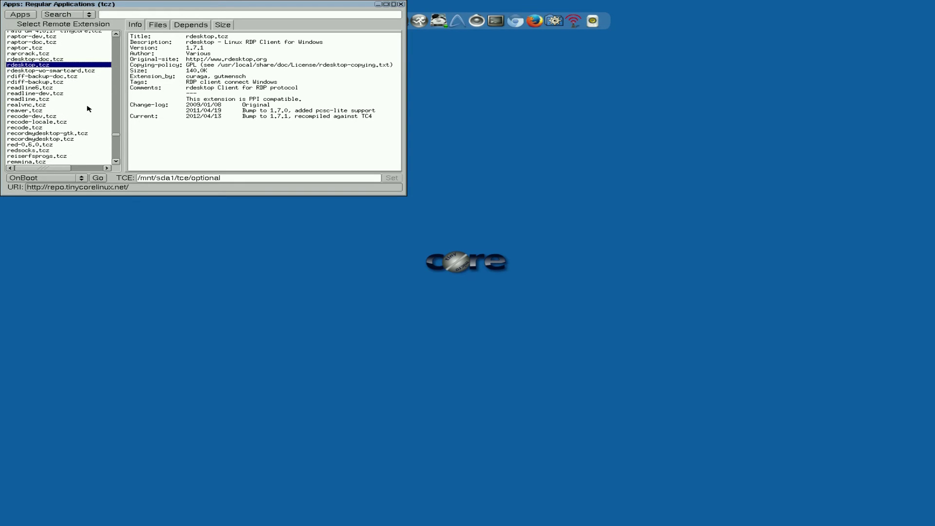
{"action": "scroll", "coordinate": [88, 109], "scroll_direction": "down", "scroll_amount": 4}
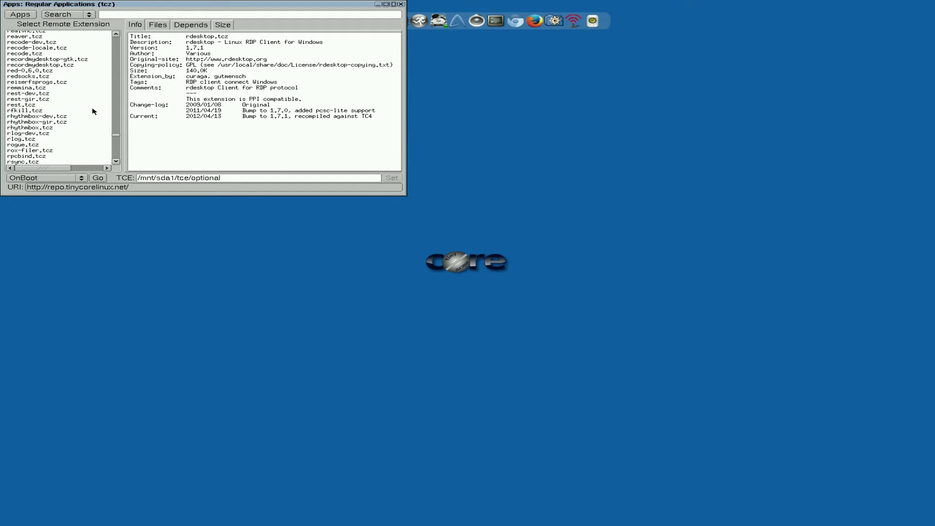
{"action": "left_click", "coordinate": [401, 5]}
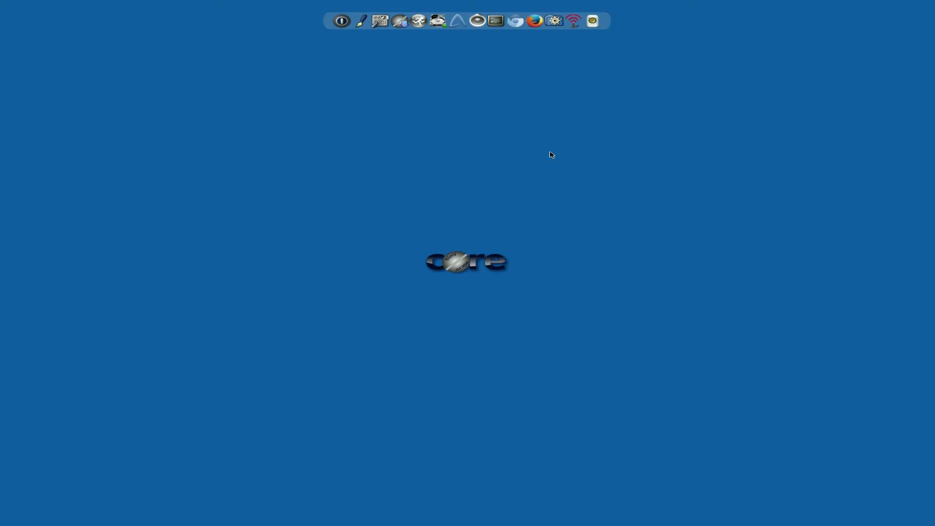
Open ControlPanel's Wallpaper tool and preview magenta, then gold, as Color #1
{"action": "left_click", "coordinate": [378, 20]}
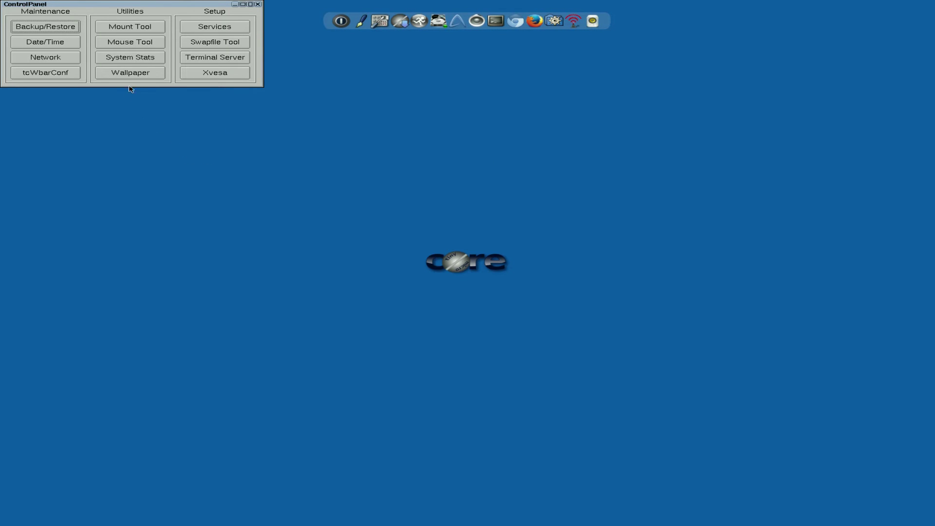
{"action": "left_click", "coordinate": [127, 76]}
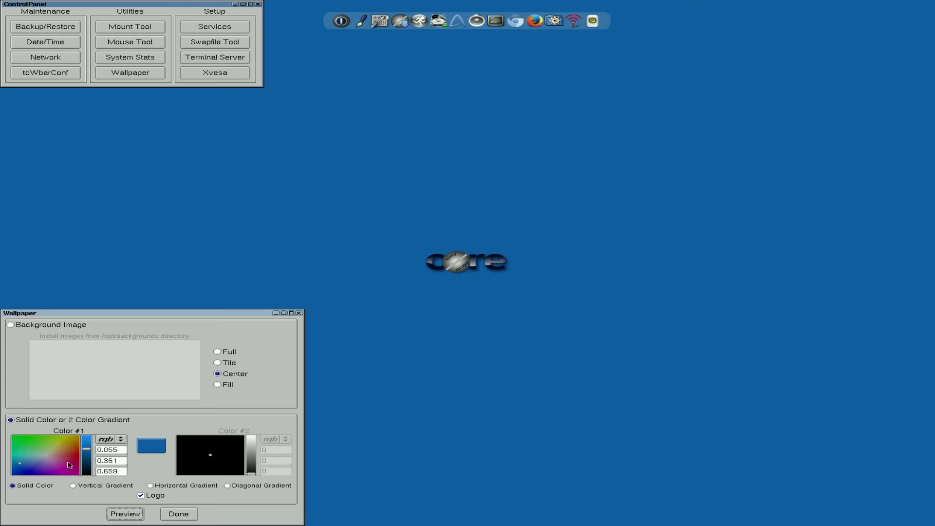
{"action": "left_click", "coordinate": [67, 461]}
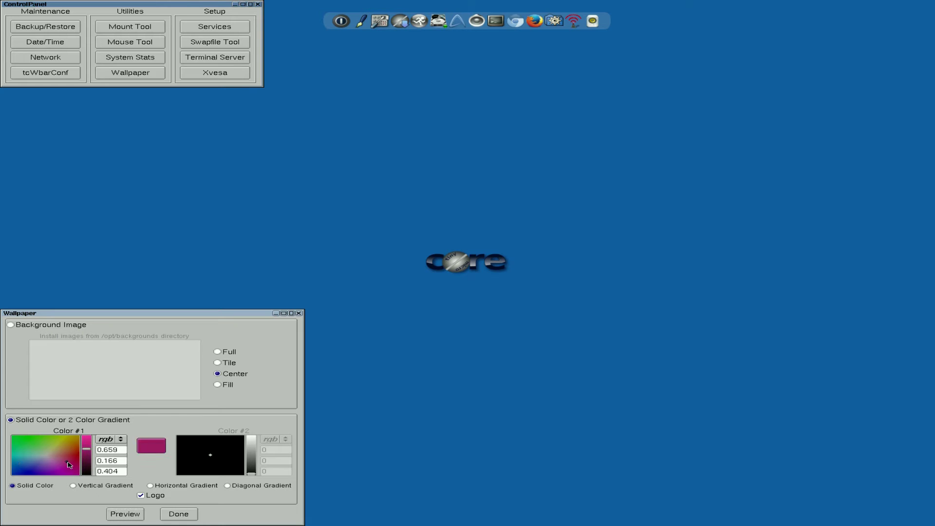
{"action": "left_click", "coordinate": [141, 514]}
{"action": "left_click", "coordinate": [64, 446]}
{"action": "left_click", "coordinate": [119, 518]}
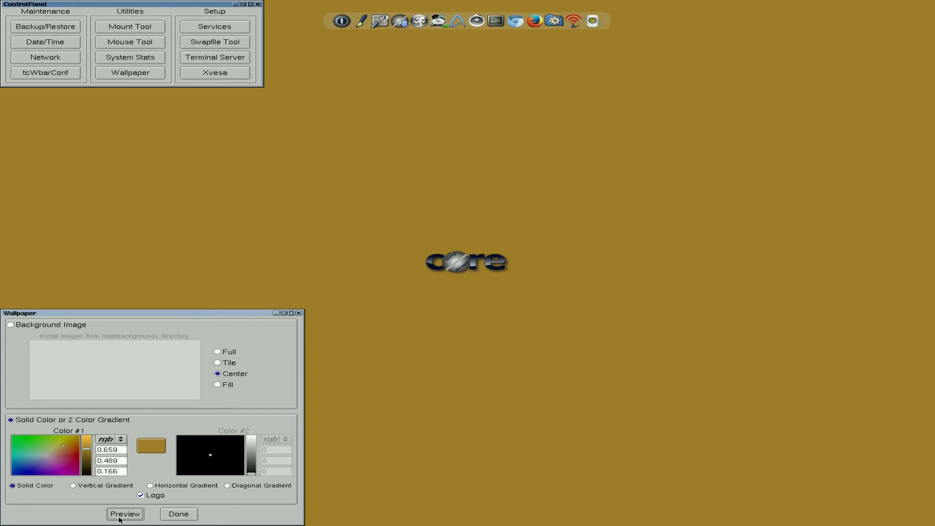
Preview green, then settle on blue 0.000, 0.238, 0.659 as the background
{"action": "left_click", "coordinate": [28, 448]}
{"action": "left_click", "coordinate": [119, 518]}
{"action": "left_click", "coordinate": [20, 470]}
{"action": "left_click", "coordinate": [125, 514]}
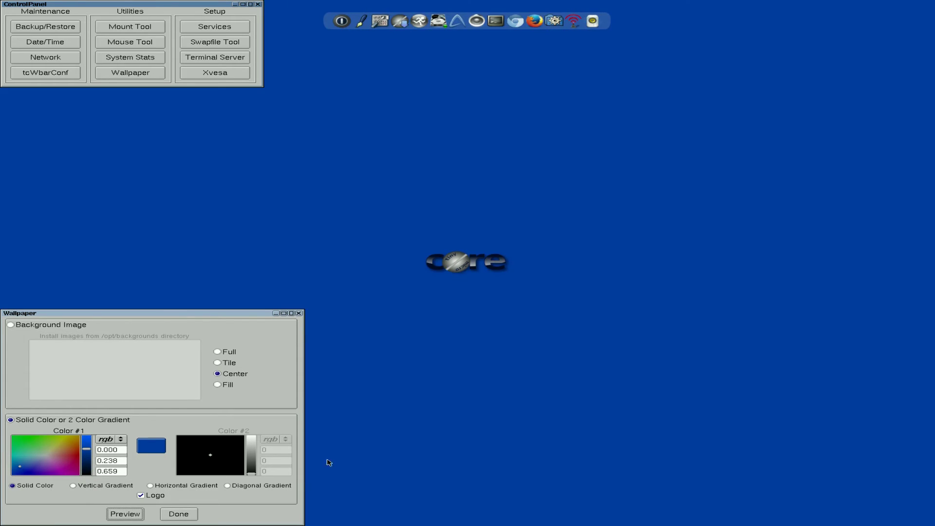
Keep the blue wallpaper, then move wbar to Bottom and raise its zoom, applying each
{"action": "left_click", "coordinate": [181, 516]}
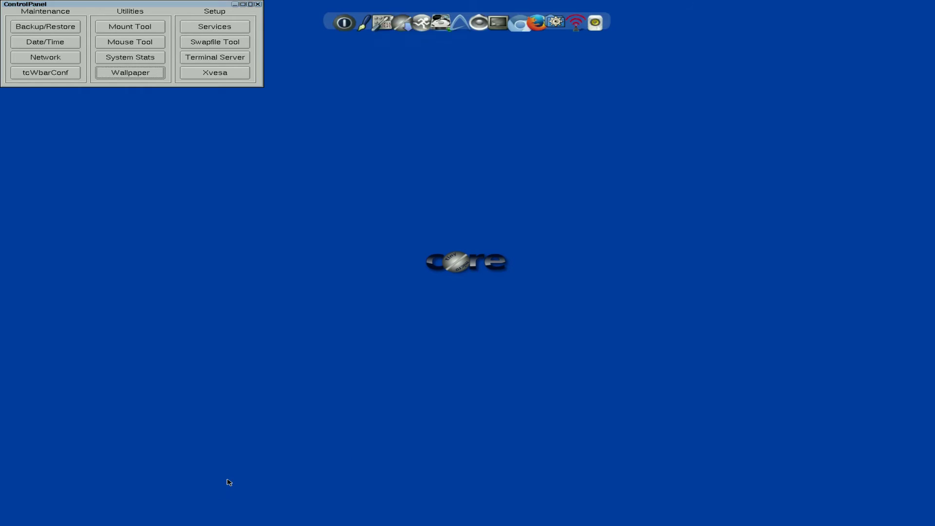
{"action": "left_click", "coordinate": [45, 73]}
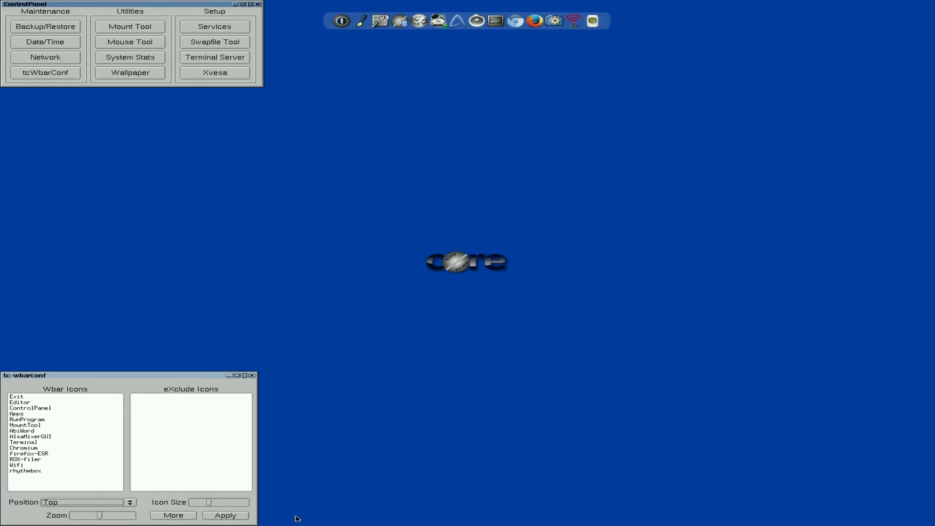
{"action": "left_click", "coordinate": [132, 506]}
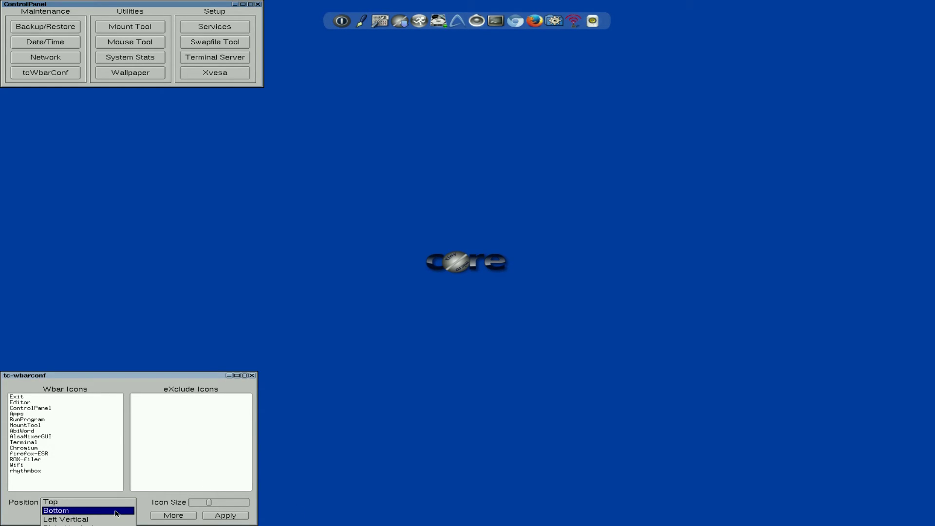
{"action": "left_click", "coordinate": [117, 511]}
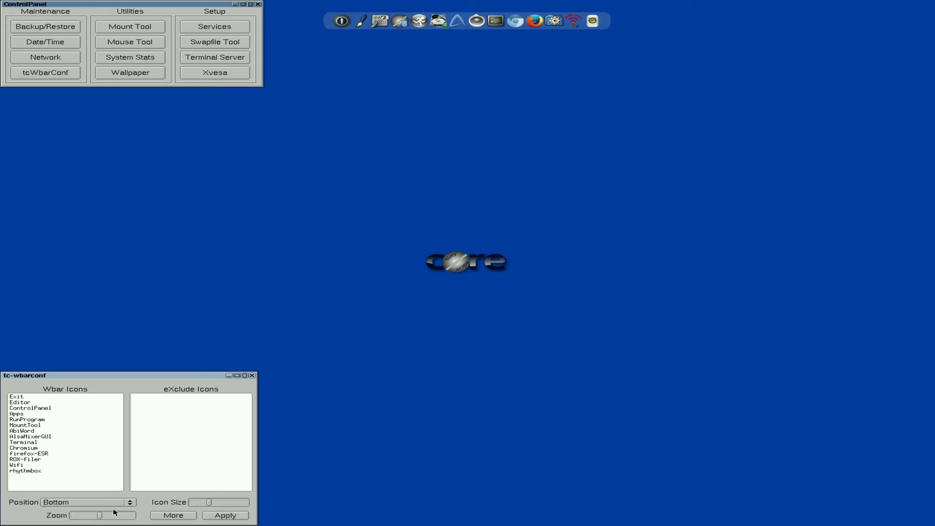
{"action": "left_click", "coordinate": [224, 515]}
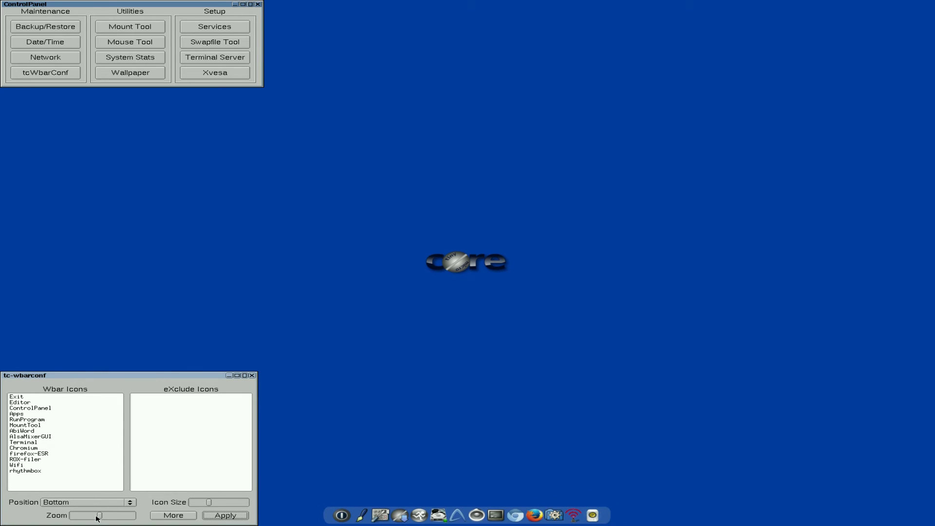
{"action": "left_click_drag", "start_coordinate": [99, 515], "coordinate": [114, 519]}
{"action": "left_click", "coordinate": [234, 519]}
Close the tc-wbarconf dock settings window and the ControlPanel window
{"action": "left_click", "coordinate": [253, 375]}
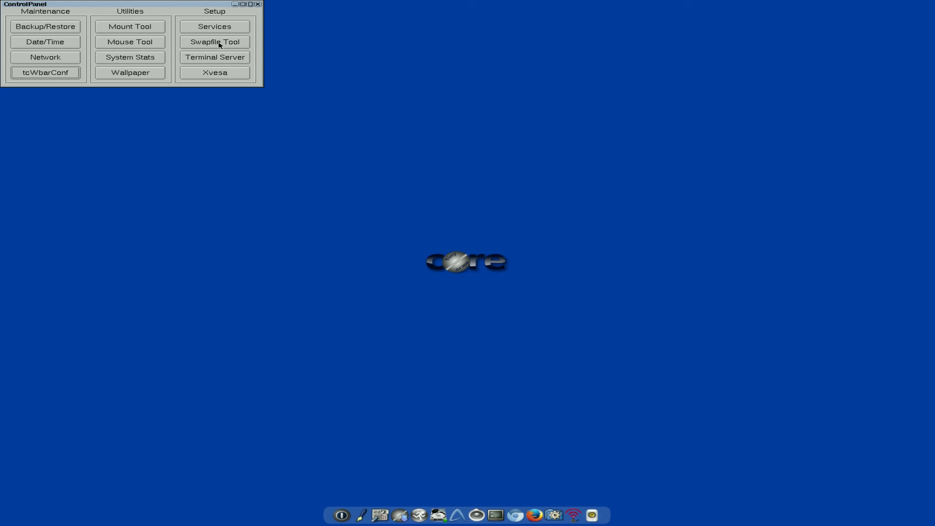
{"action": "left_click", "coordinate": [256, 4]}
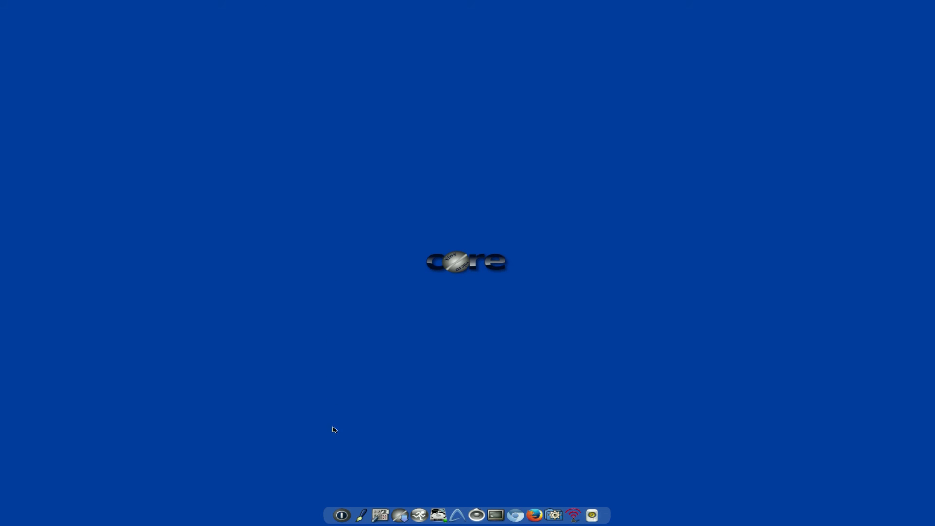
{"action": "left_click", "coordinate": [345, 514]}
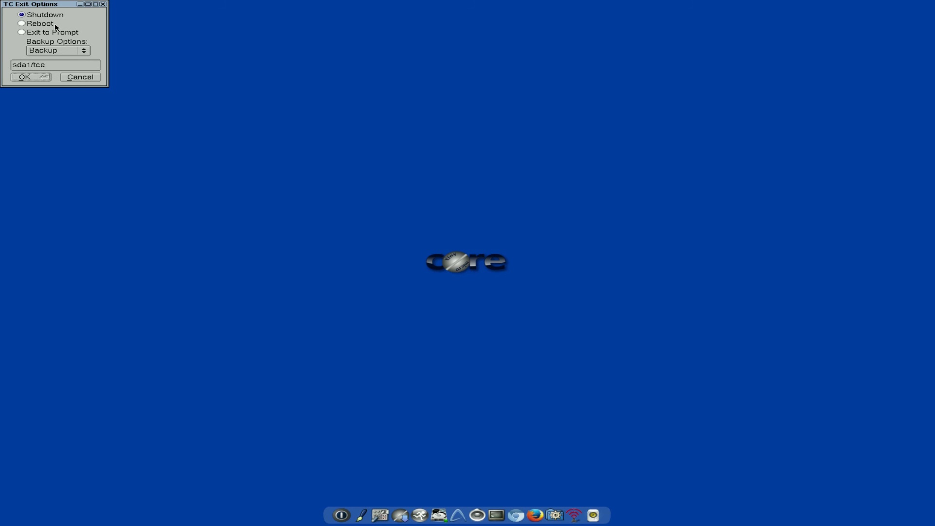
{"action": "right_click", "coordinate": [336, 94]}
{"action": "left_click", "coordinate": [104, 5]}
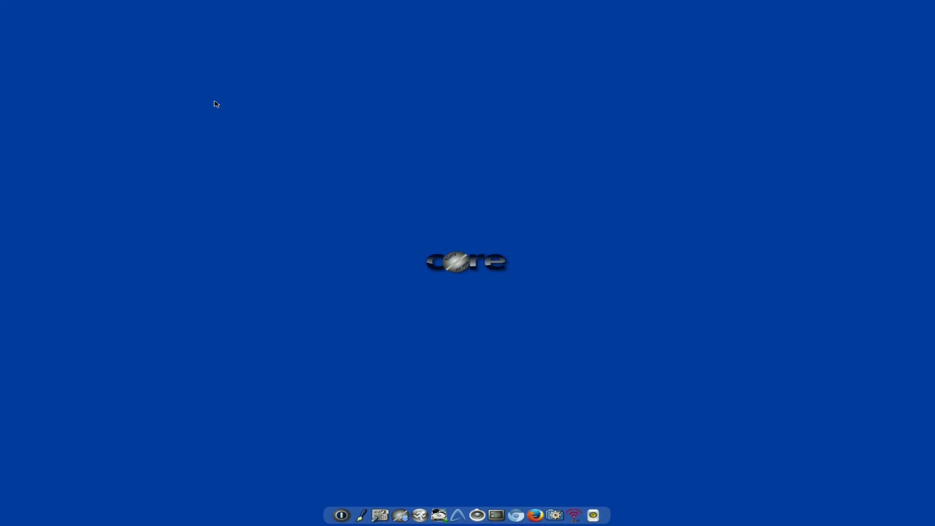